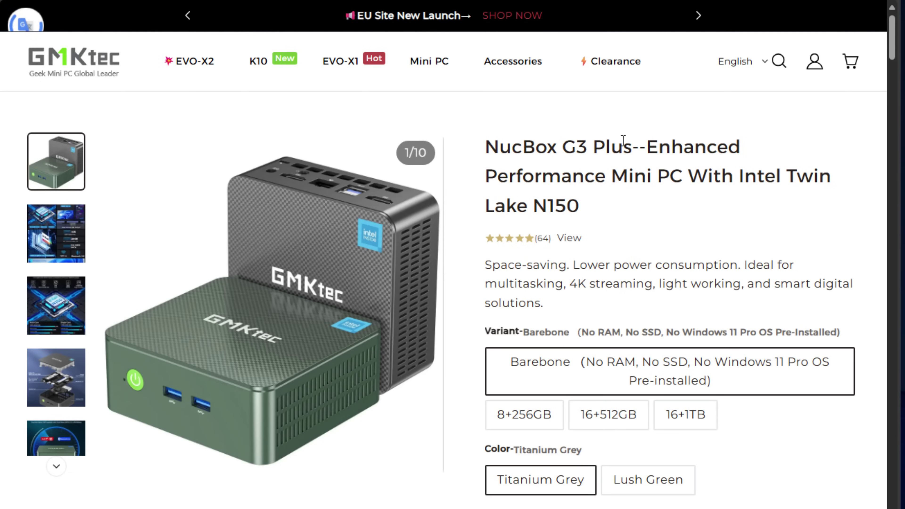
# Step: Review the NucBox G3 Plus product page, from its title and purchase variants to the processor, memory, storage and connectivity overview
pyautogui.moveTo(495, 174); pyautogui.dragTo(802, 177)
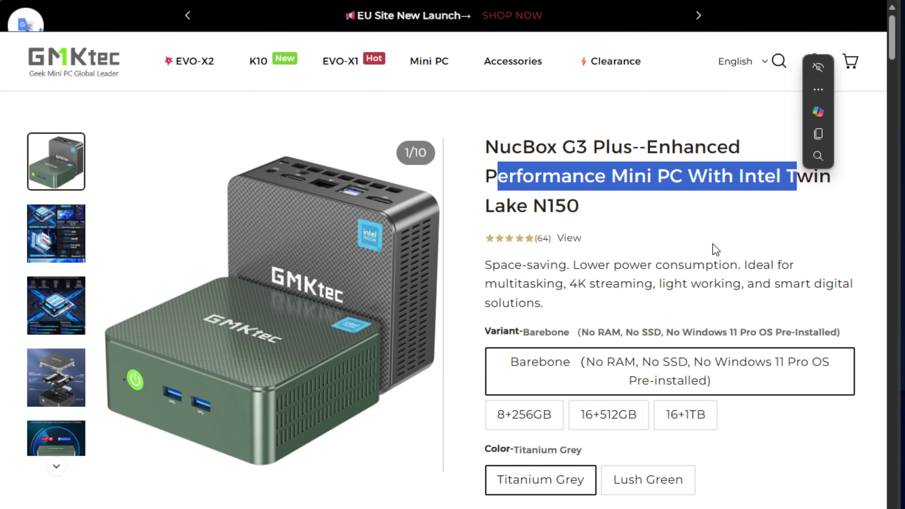
pyautogui.click(653, 211)
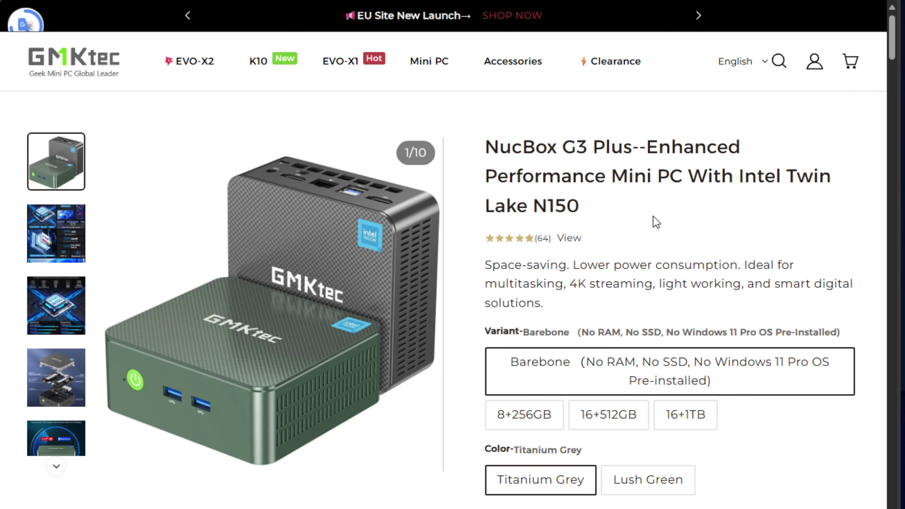
pyautogui.scroll(-4, 605, 341)
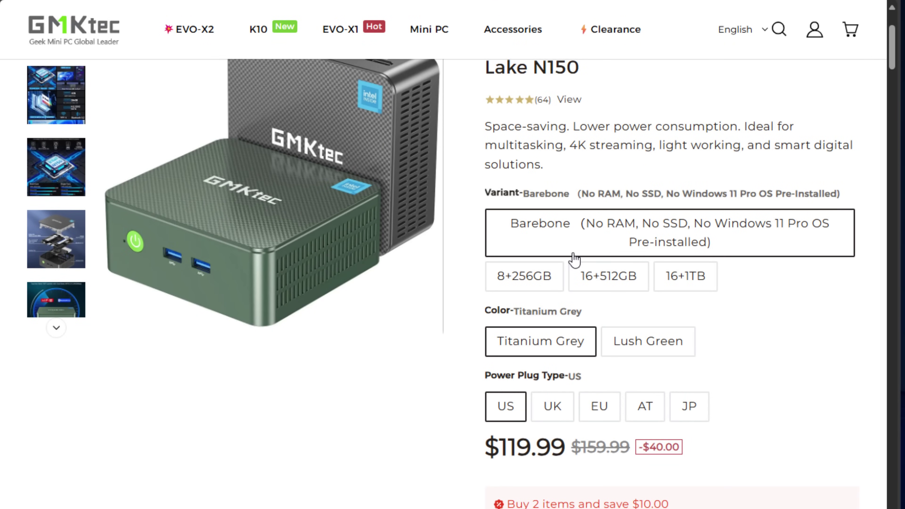
pyautogui.scroll(-20, 574, 259)
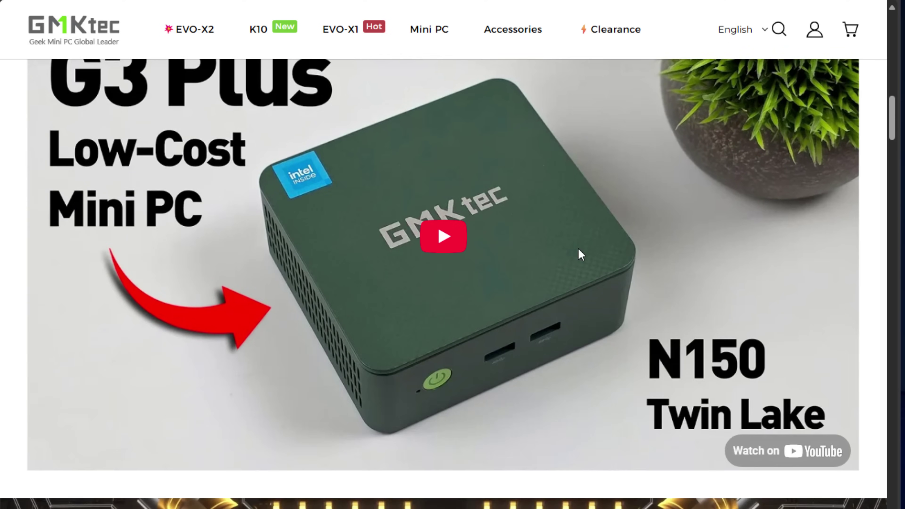
pyautogui.scroll(-12, 579, 248)
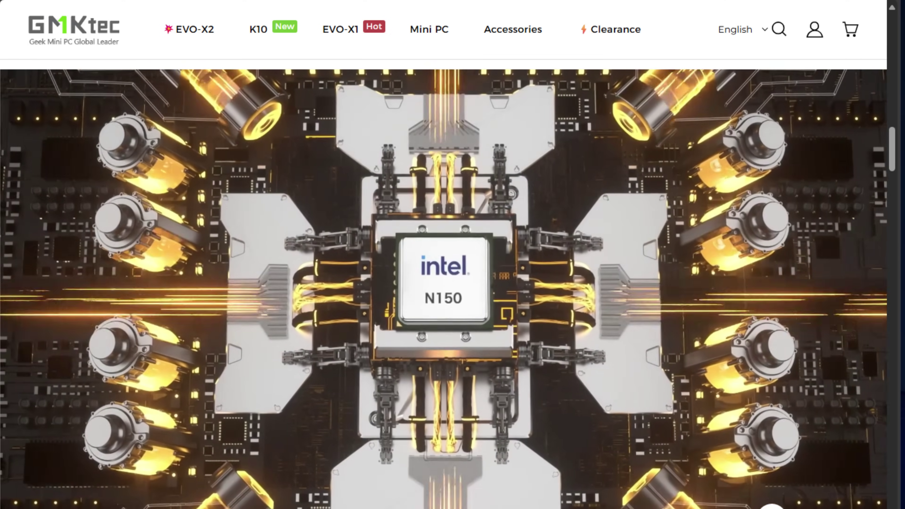
pyautogui.scroll(-6, 611, 484)
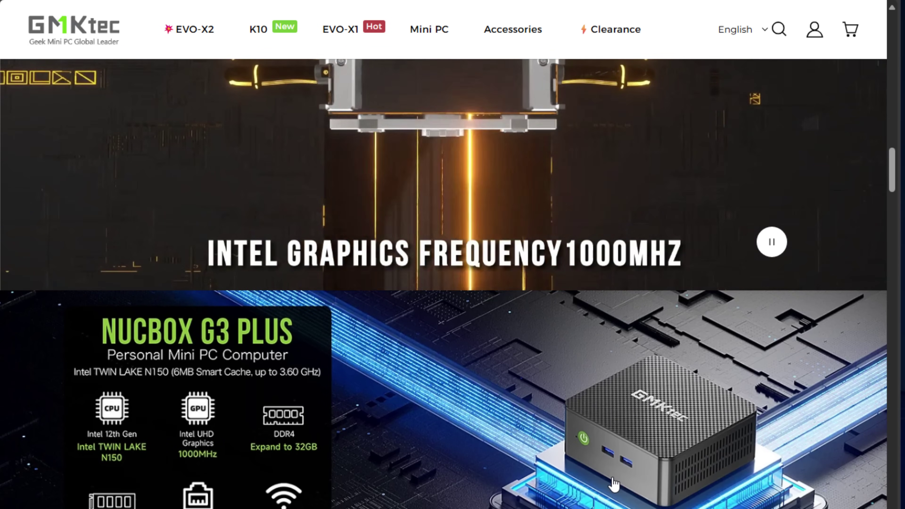
pyautogui.scroll(-4, 613, 484)
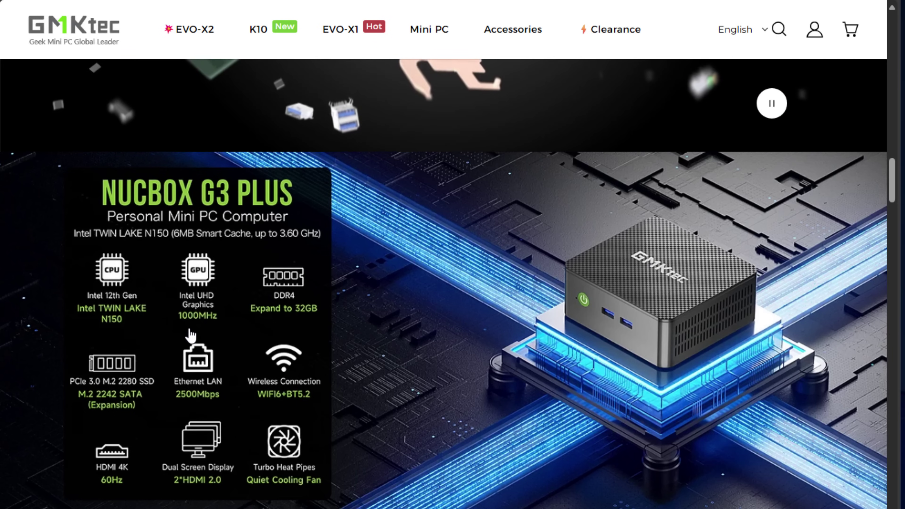
pyautogui.scroll(-2, 300, 406)
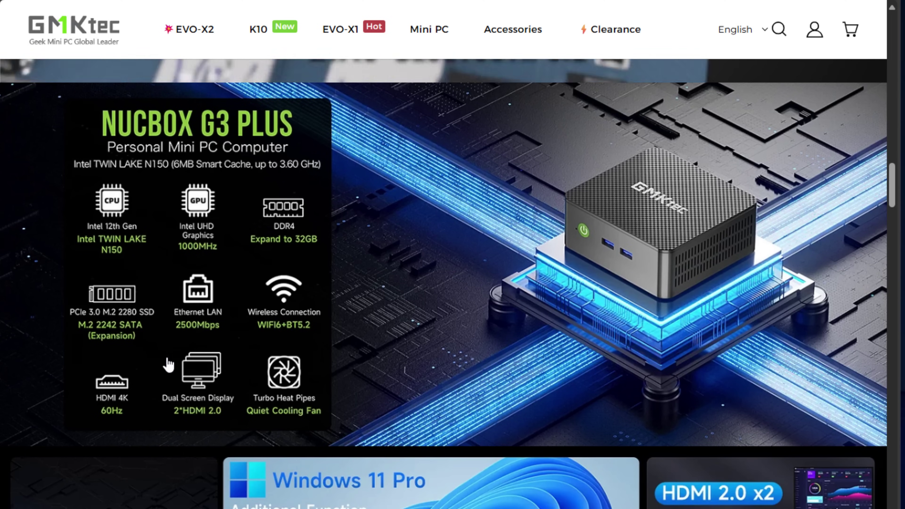
# Step: Examine the G3 Plus feature tiles, the N150 multi-core and single-core comparison, and the 2.5G Ethernet speed charts
pyautogui.scroll(-5, 122, 402)
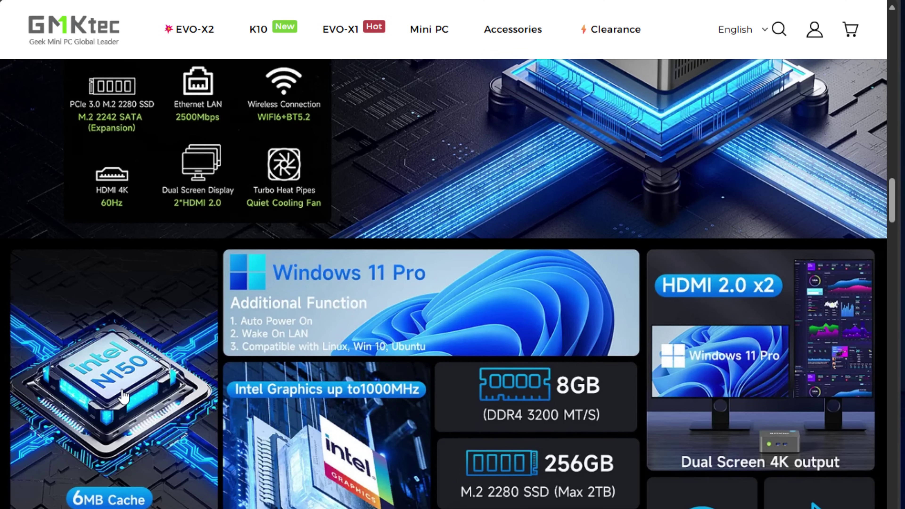
pyautogui.scroll(-2, 122, 395)
pyautogui.scroll(-2, 123, 396)
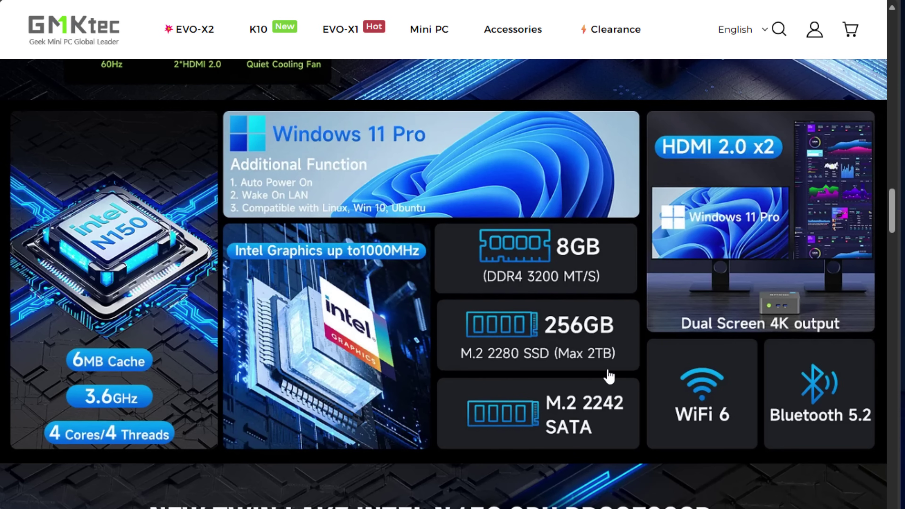
pyautogui.scroll(-10, 609, 376)
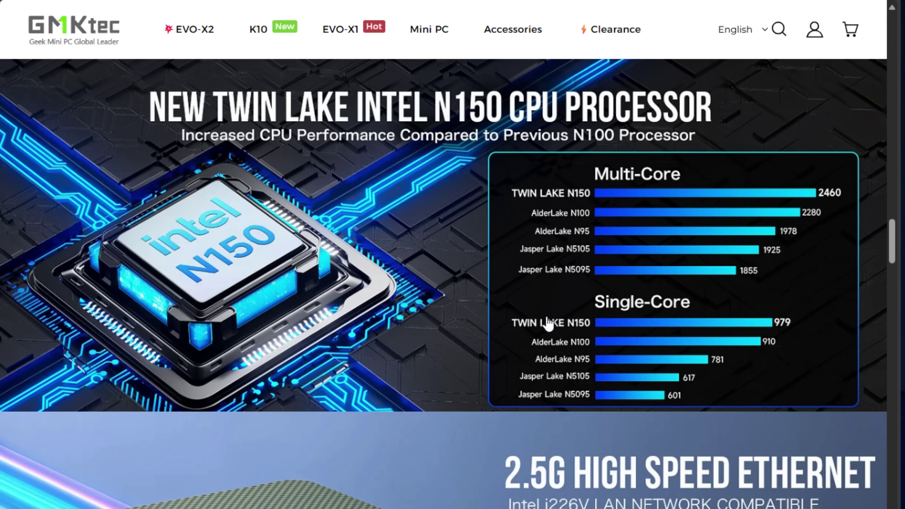
pyautogui.scroll(-2, 549, 323)
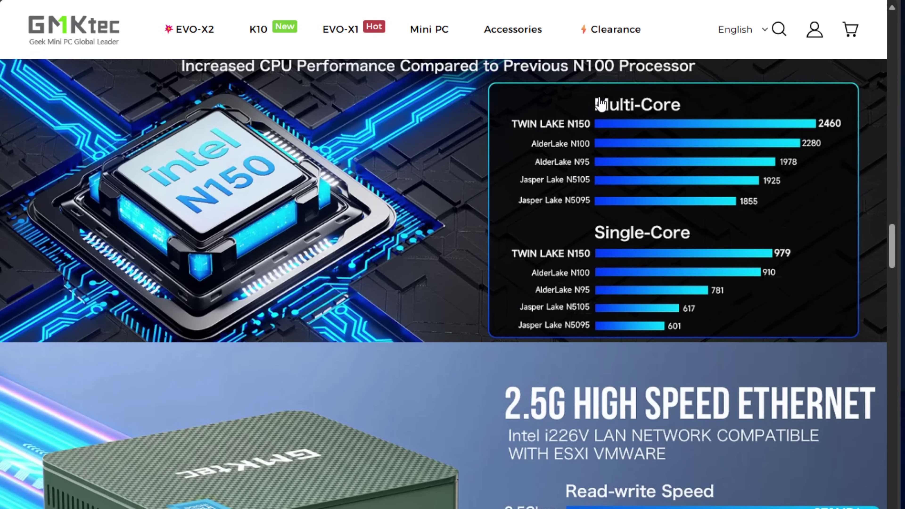
pyautogui.scroll(-4, 600, 104)
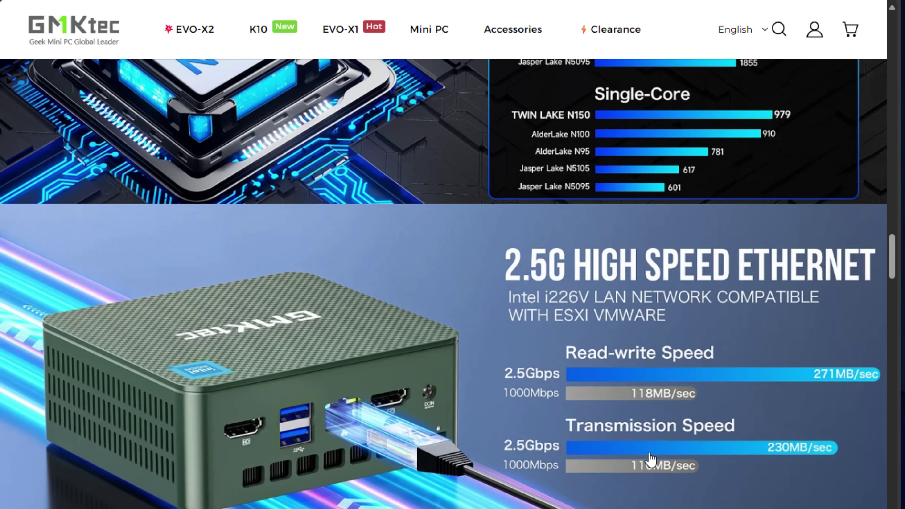
pyautogui.scroll(2, 697, 317)
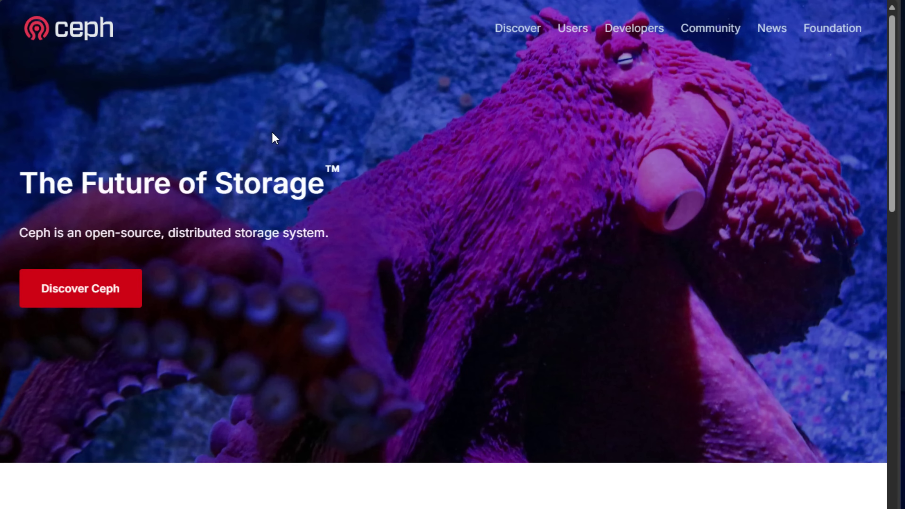
# Step: On the Ceph website, open the Discover page and look through its introduction to the storage system
pyautogui.scroll(-4, 444, 117)
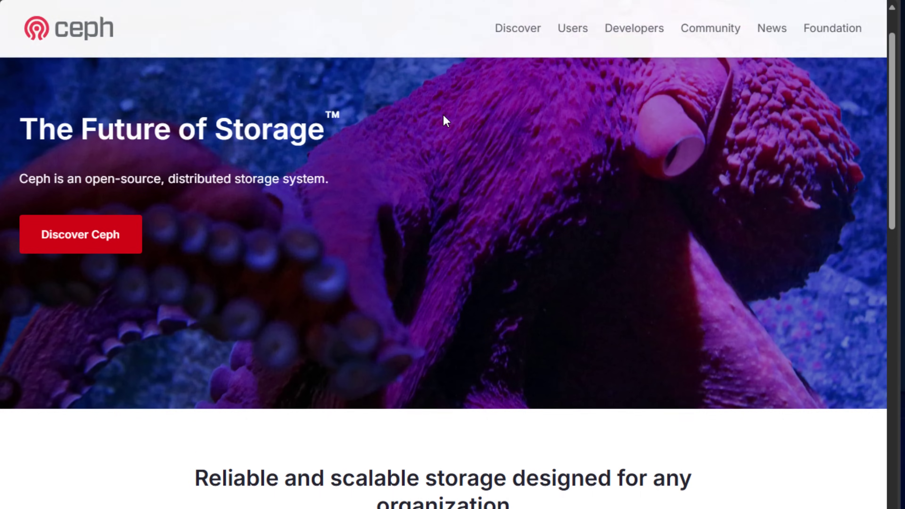
pyautogui.click(83, 155)
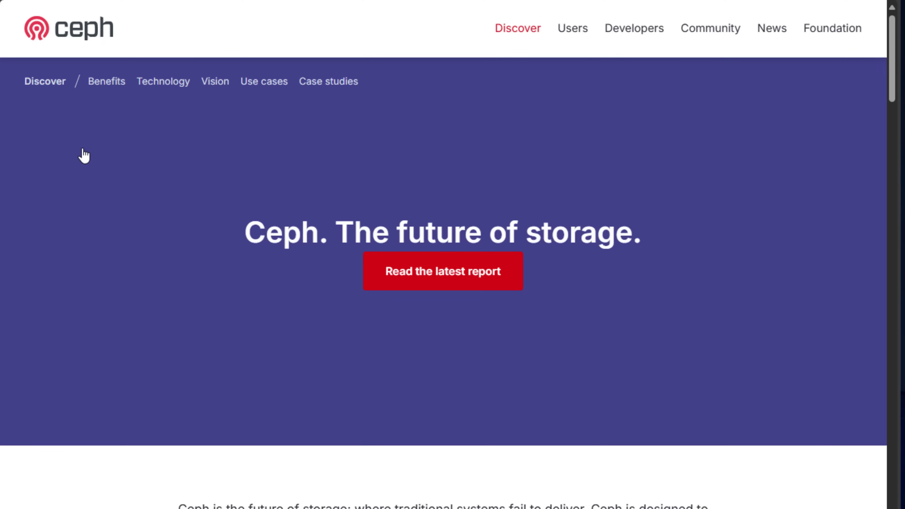
pyautogui.scroll(-4, 505, 268)
pyautogui.scroll(-10, 504, 268)
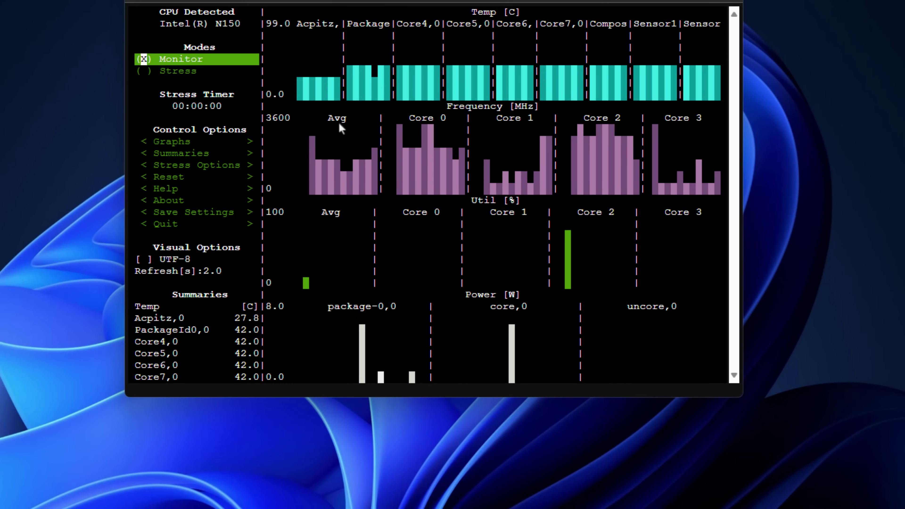
pyautogui.press('Down')
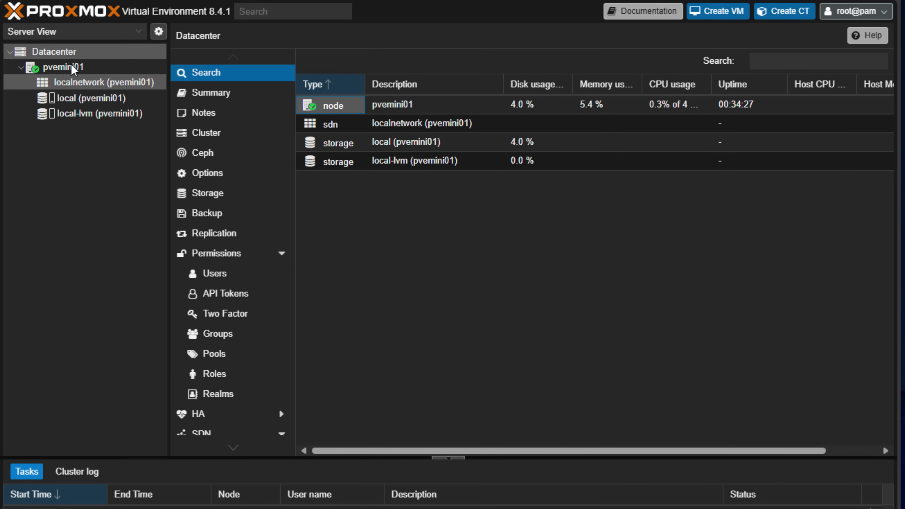
# Step: In Proxmox, search the local storage's container templates for ubuntu and download the ubuntu-24.04-standard template
pyautogui.click(87, 98)
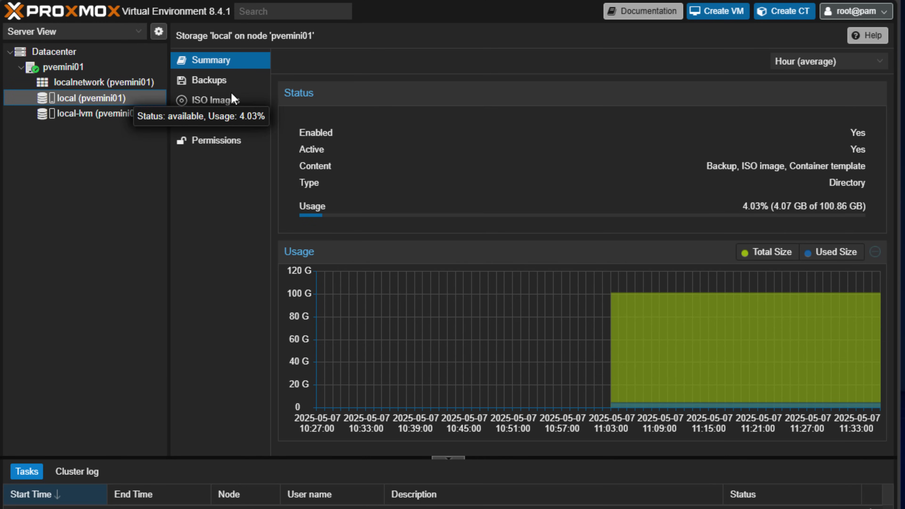
pyautogui.click(218, 123)
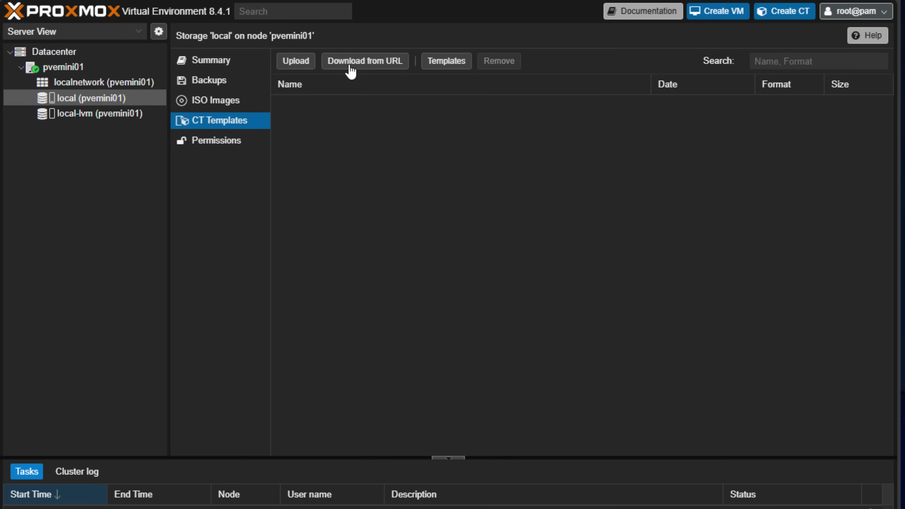
pyautogui.click(454, 69)
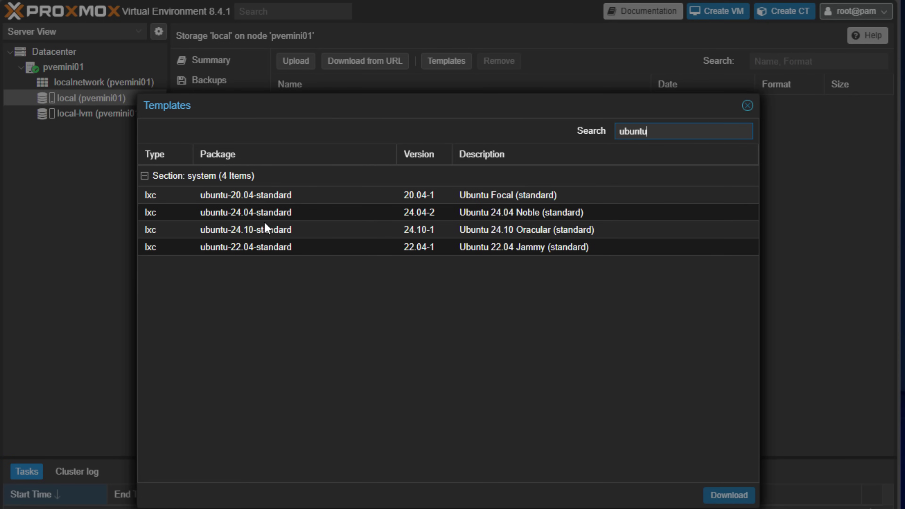
pyautogui.click(238, 214)
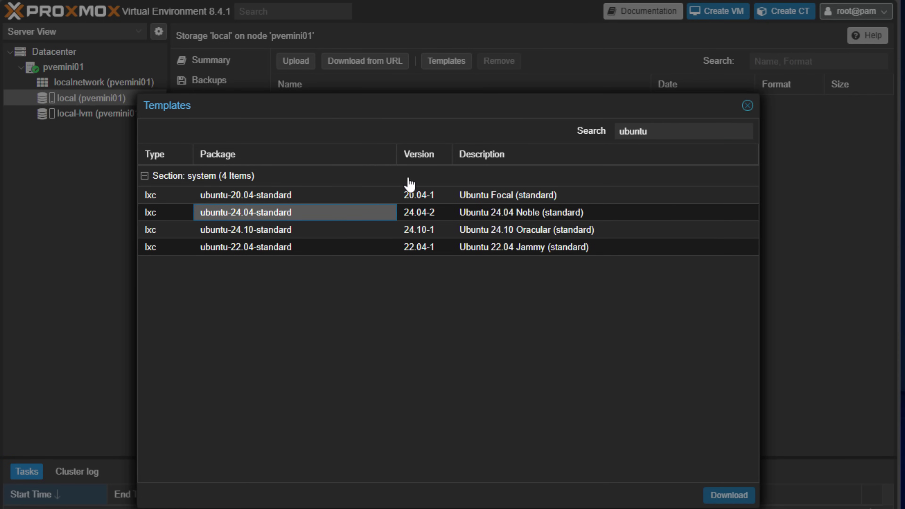
pyautogui.click(726, 495)
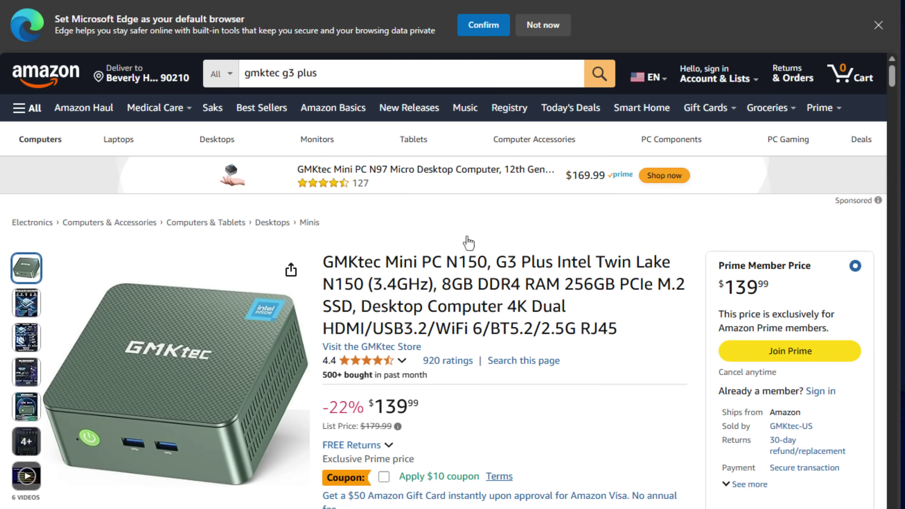
# Step: On the Amazon listing for the GMKtec G3 Plus, check the title's processor, RAM and storage specifications and the Prime price
pyautogui.moveTo(323, 263); pyautogui.dragTo(534, 285)
pyautogui.moveTo(441, 285); pyautogui.dragTo(620, 285)
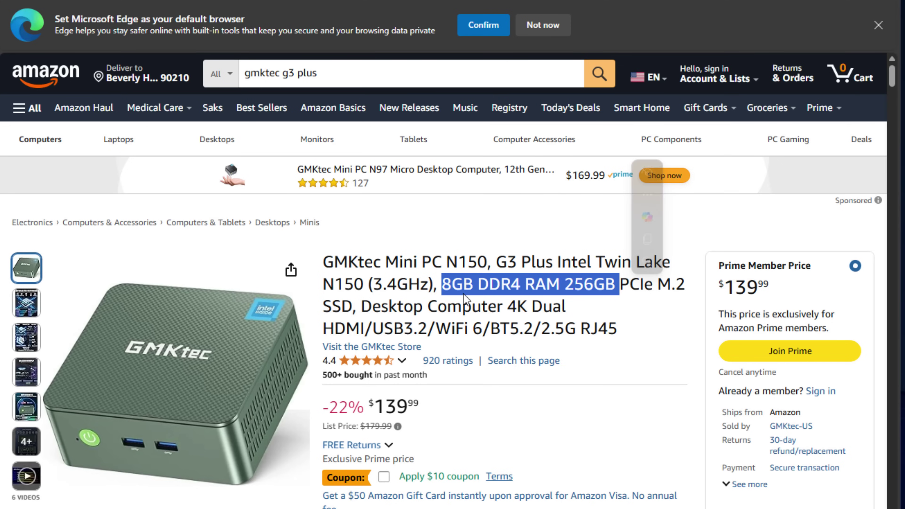
pyautogui.click(769, 287)
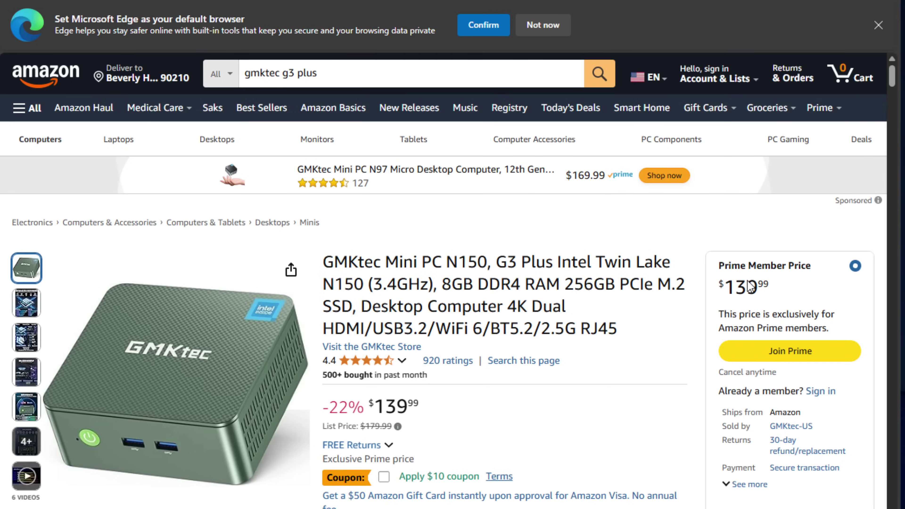
# Step: Switch the listing to the 16GB DDR4+512GB size and check its Prime price against the other configurations
pyautogui.scroll(-5, 622, 369)
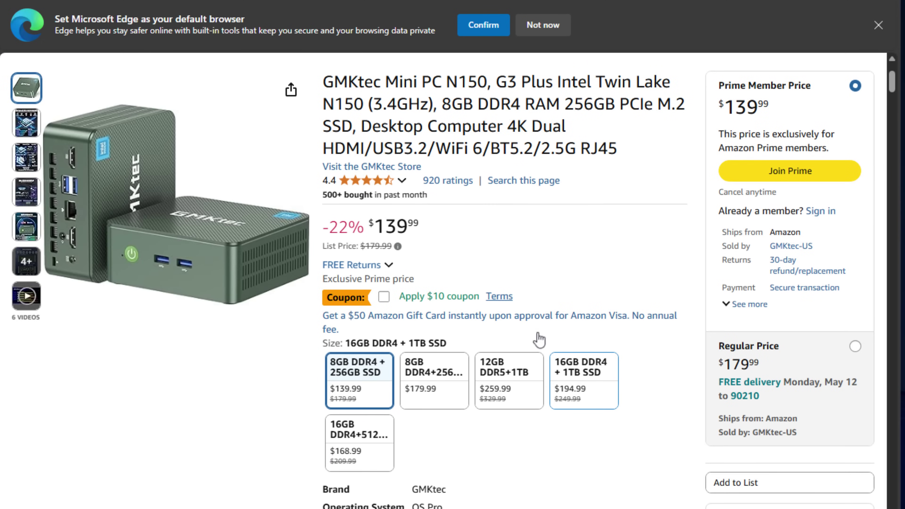
pyautogui.click(359, 448)
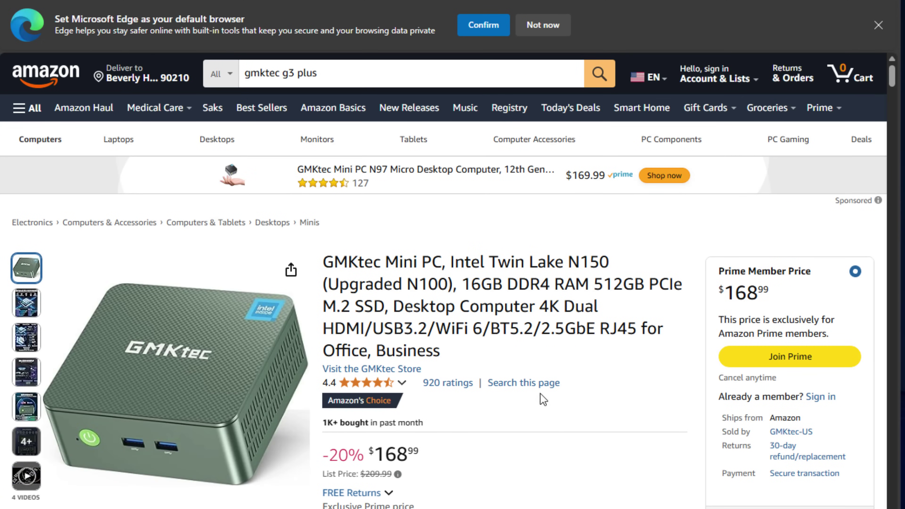
pyautogui.doubleClick(752, 293)
pyautogui.scroll(-5, 541, 462)
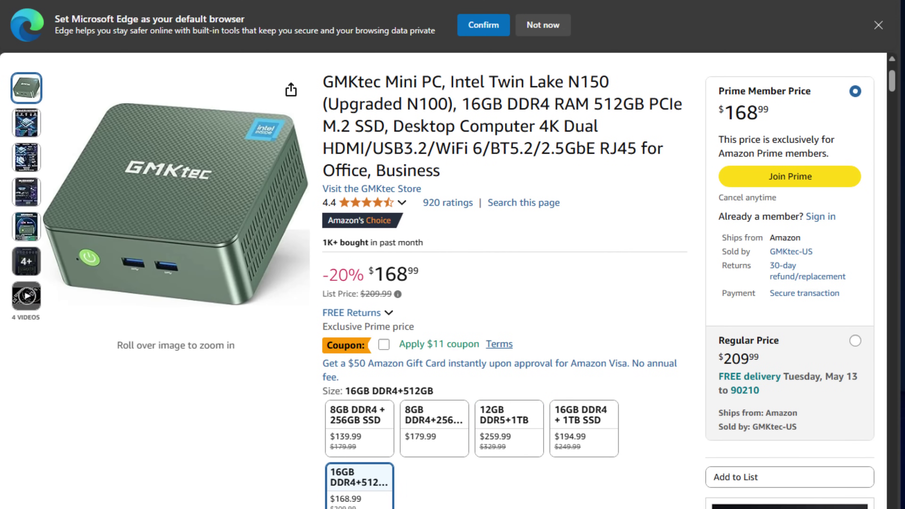